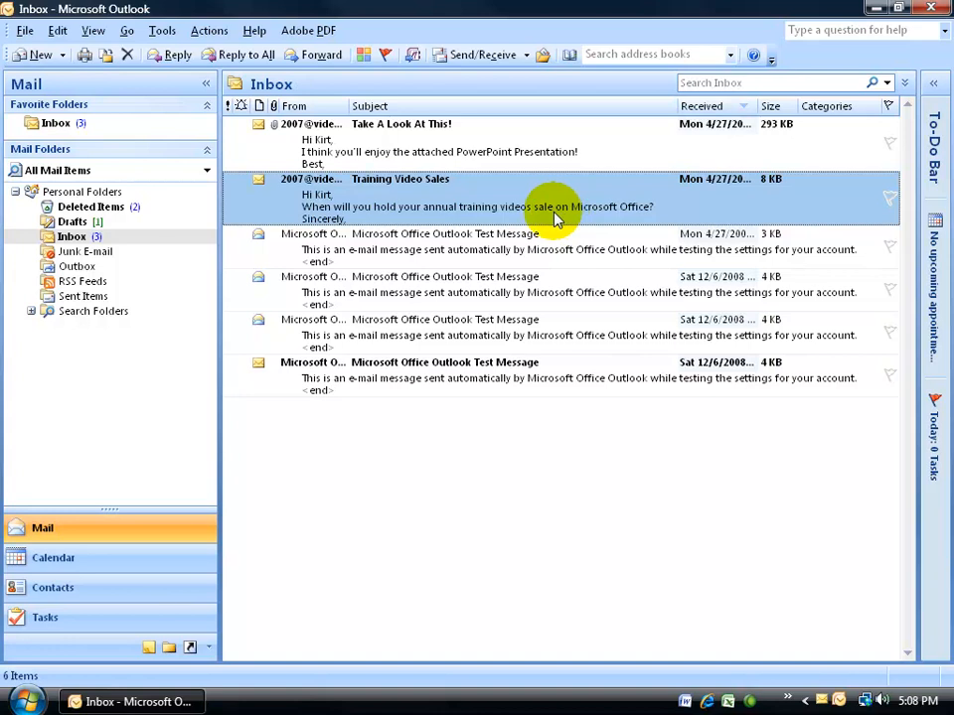
- Open the "Training Video Sales" message and start a reply with "Hi" and the sender's first name as the greeting
{"action": "double_click", "coordinate": [397, 205]}
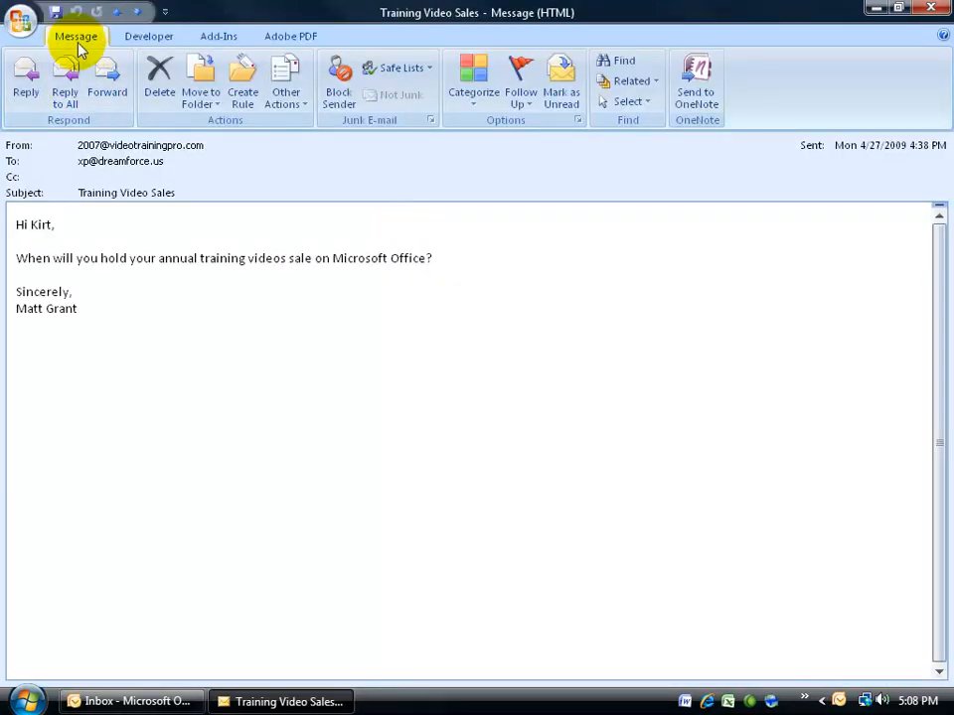
{"action": "left_click", "coordinate": [28, 80]}
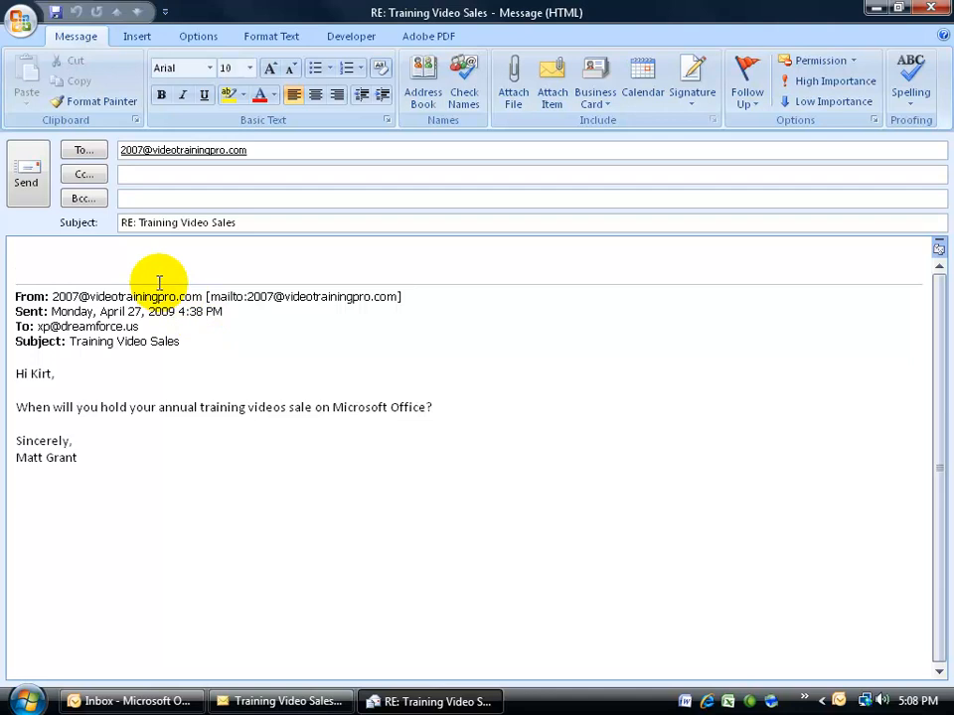
{"action": "type", "text": "Hi Matt,"}
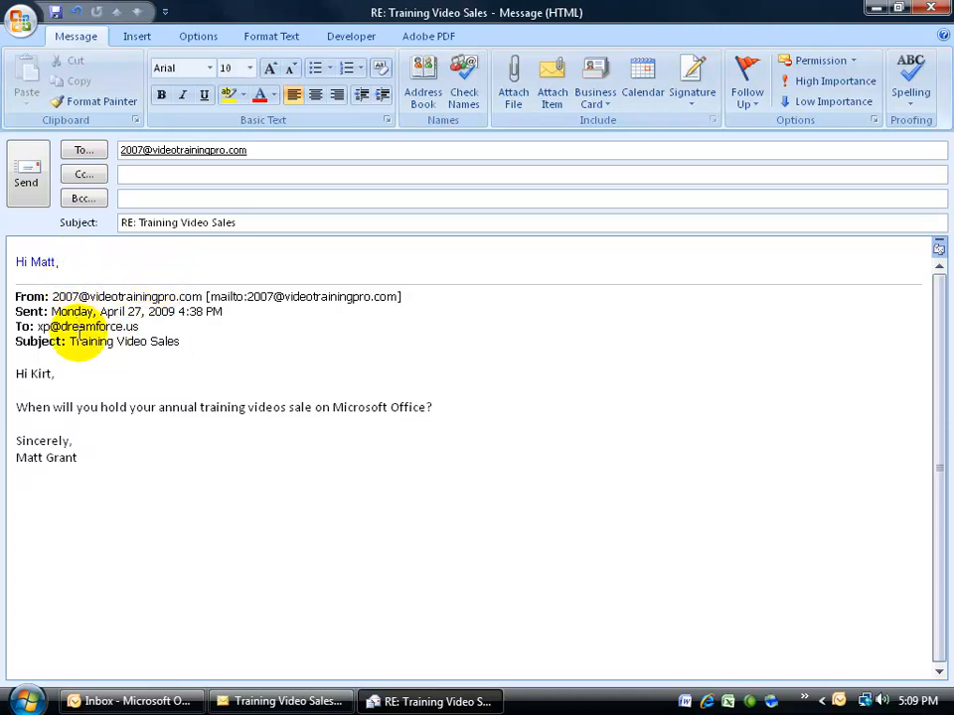
{"action": "key", "text": "Return"}
{"action": "key", "text": "Return"}
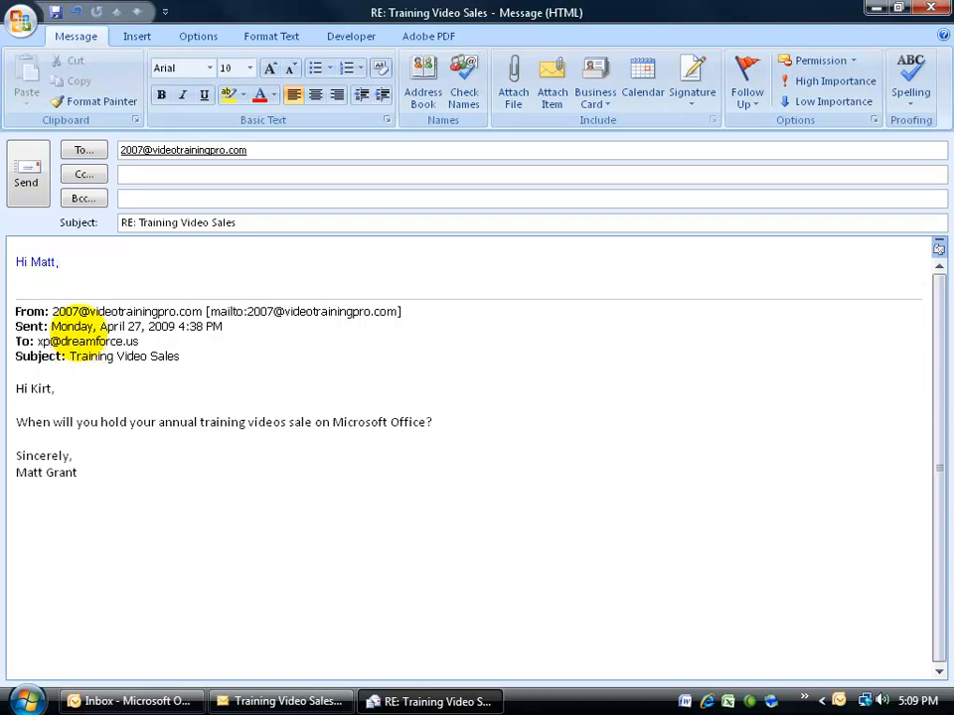
- Write "The sale is on for all of Office 2007 this June!" as the reply's body paragraph
{"action": "type", "text": "The sale is on for all of Office 2007 this June!"}
{"action": "key", "text": "Return"}
{"action": "key", "text": "Return"}
- Sign the reply with "Best regards," and the replier's first name, send it, and close the original message
{"action": "type", "text": "Best r"}
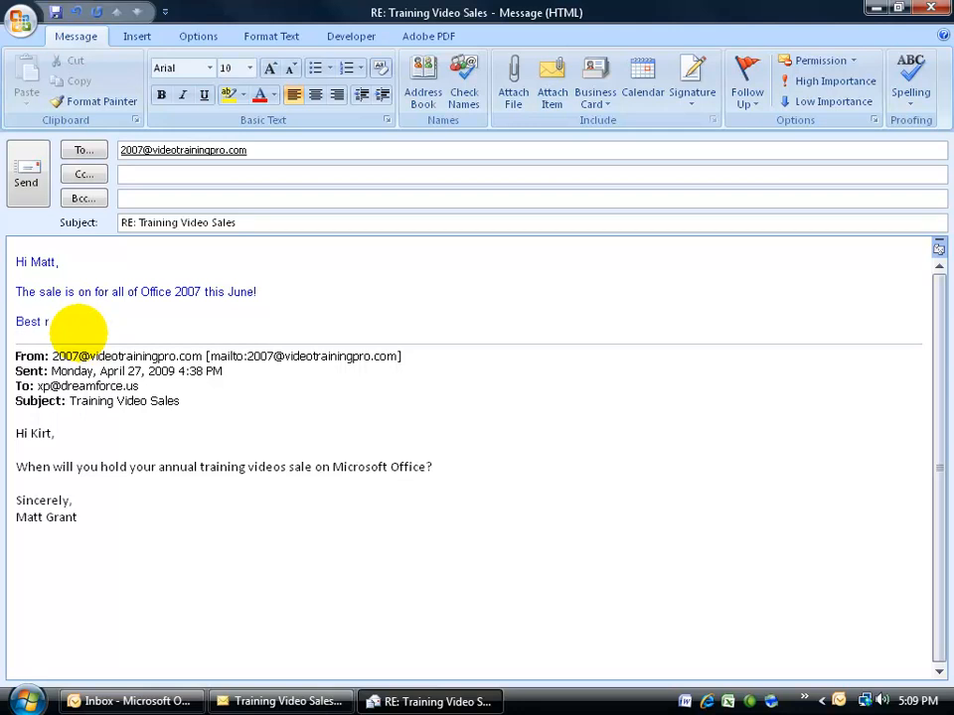
{"action": "type", "text": "egards,"}
{"action": "key", "text": "Return"}
{"action": "type", "text": "Kirt"}
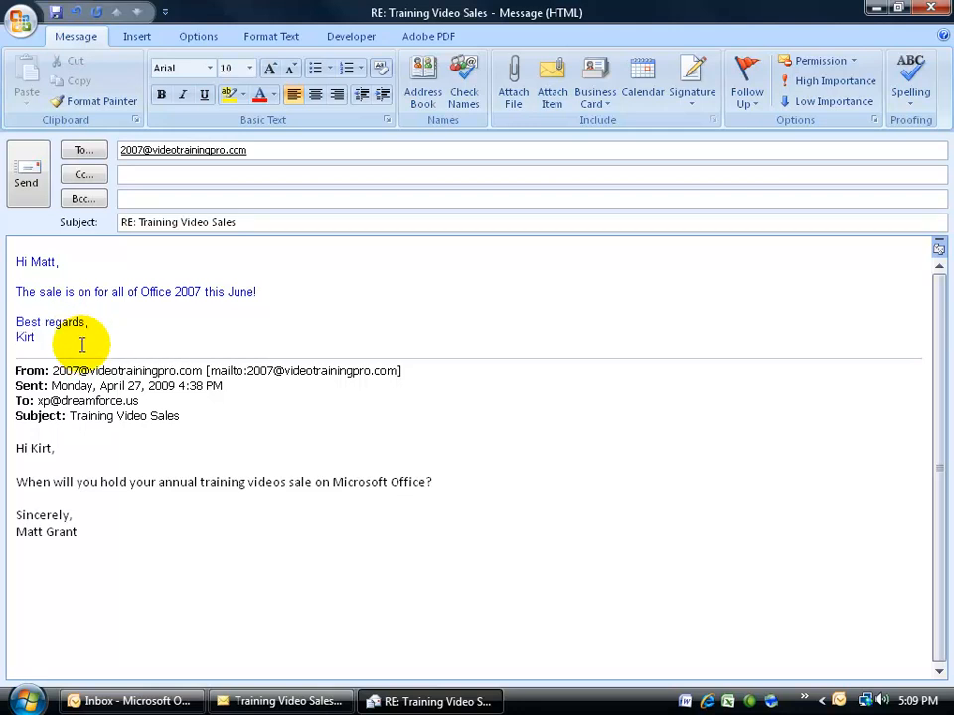
{"action": "left_click", "coordinate": [30, 171]}
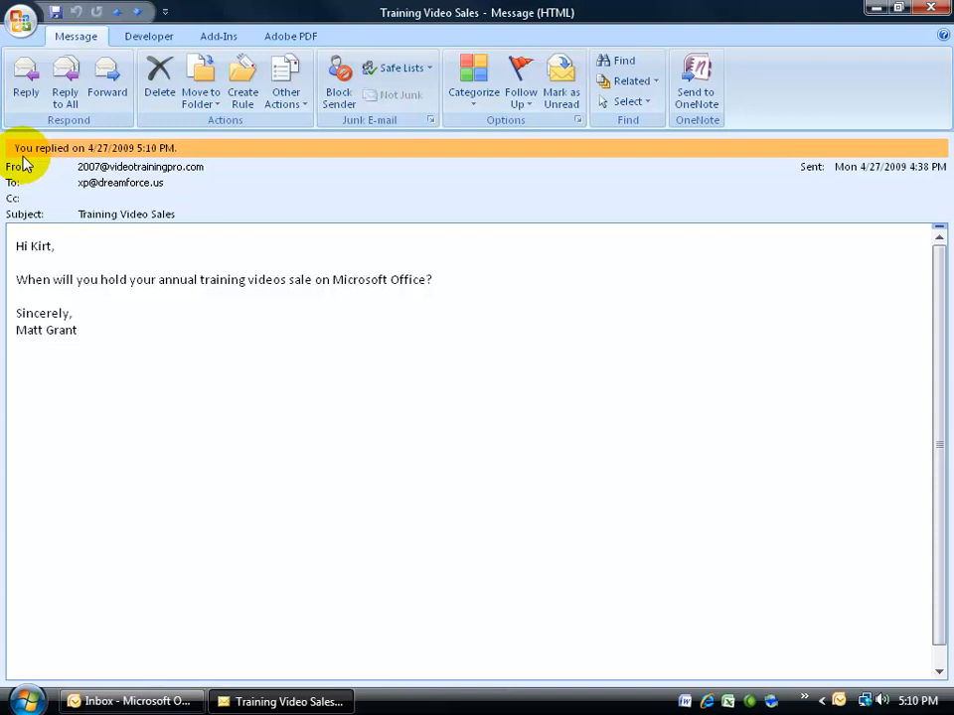
{"action": "left_click", "coordinate": [930, 8]}
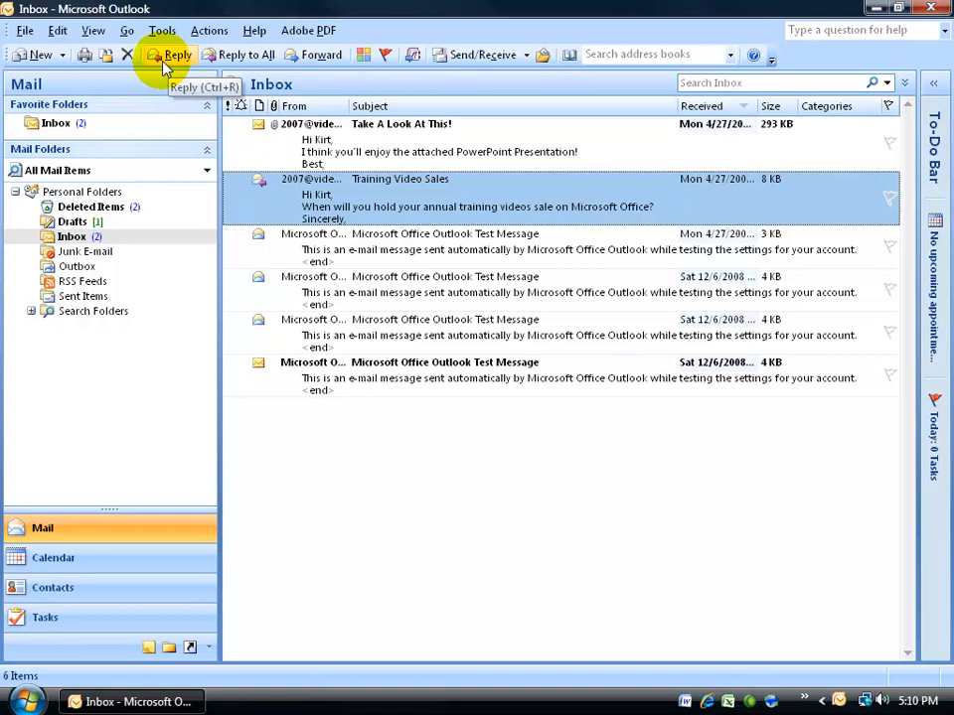
{"action": "double_click", "coordinate": [268, 213]}
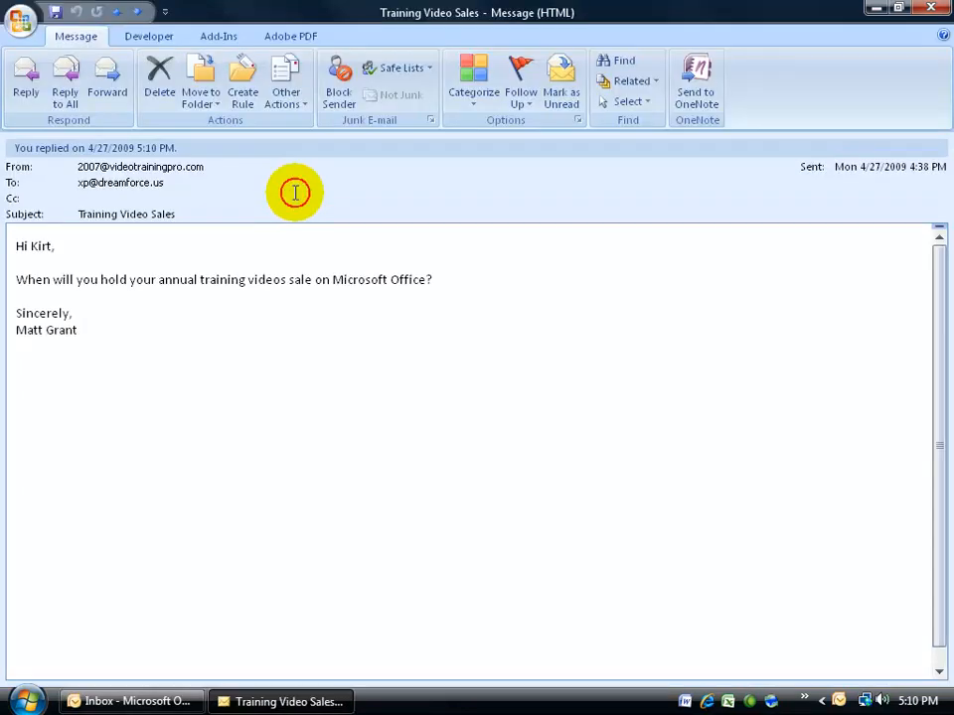
{"action": "left_click", "coordinate": [26, 81]}
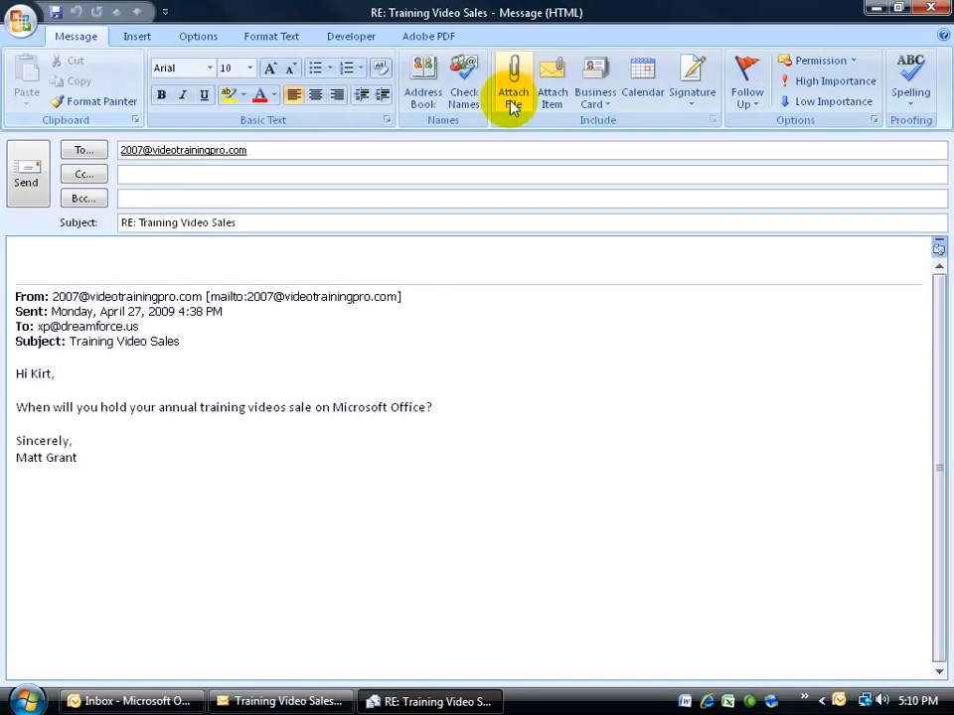
{"action": "left_click", "coordinate": [930, 9]}
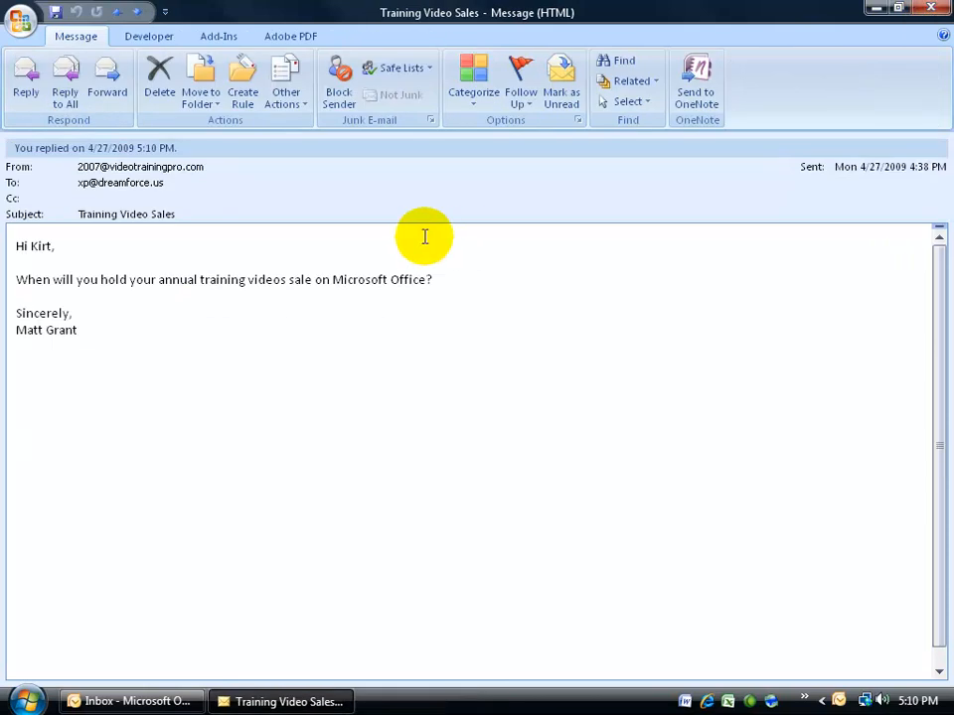
{"action": "left_click", "coordinate": [932, 10]}
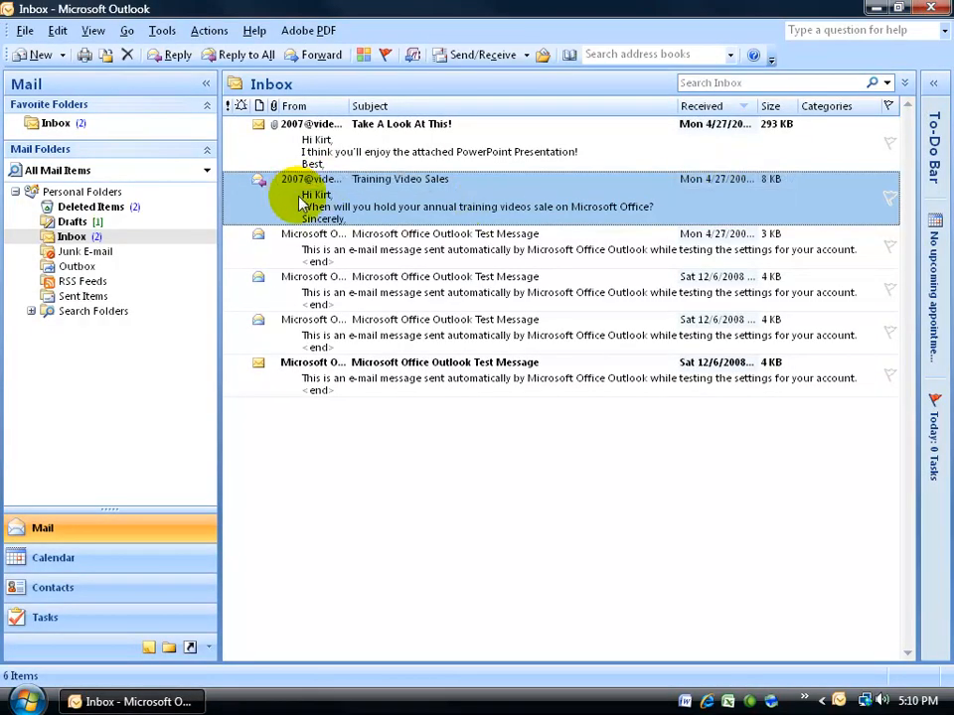
{"action": "left_click", "coordinate": [175, 57]}
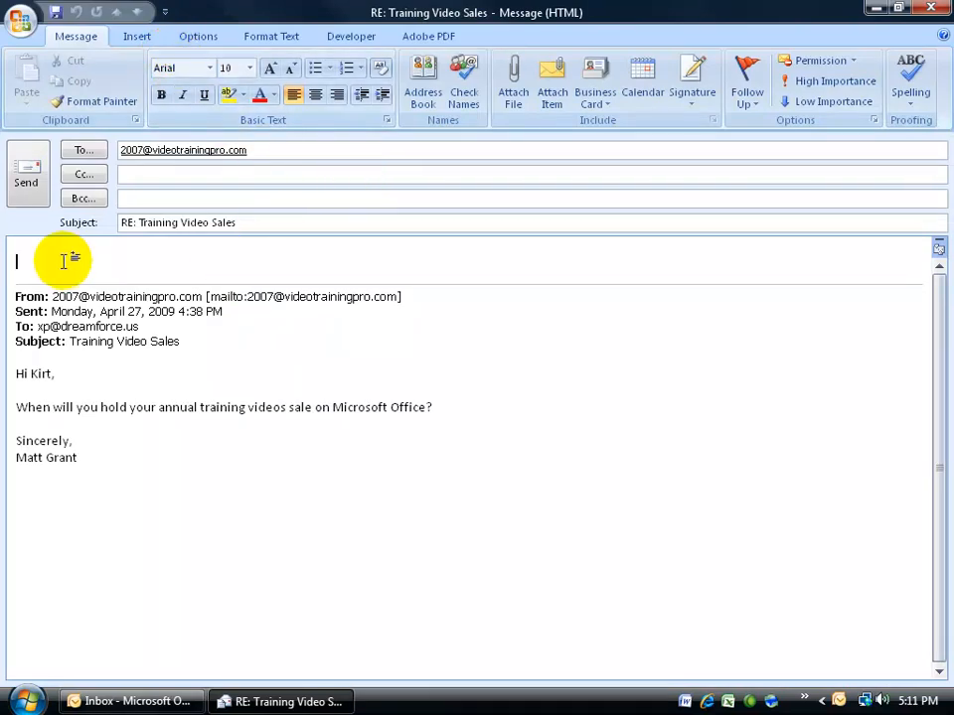
{"action": "left_click", "coordinate": [931, 8]}
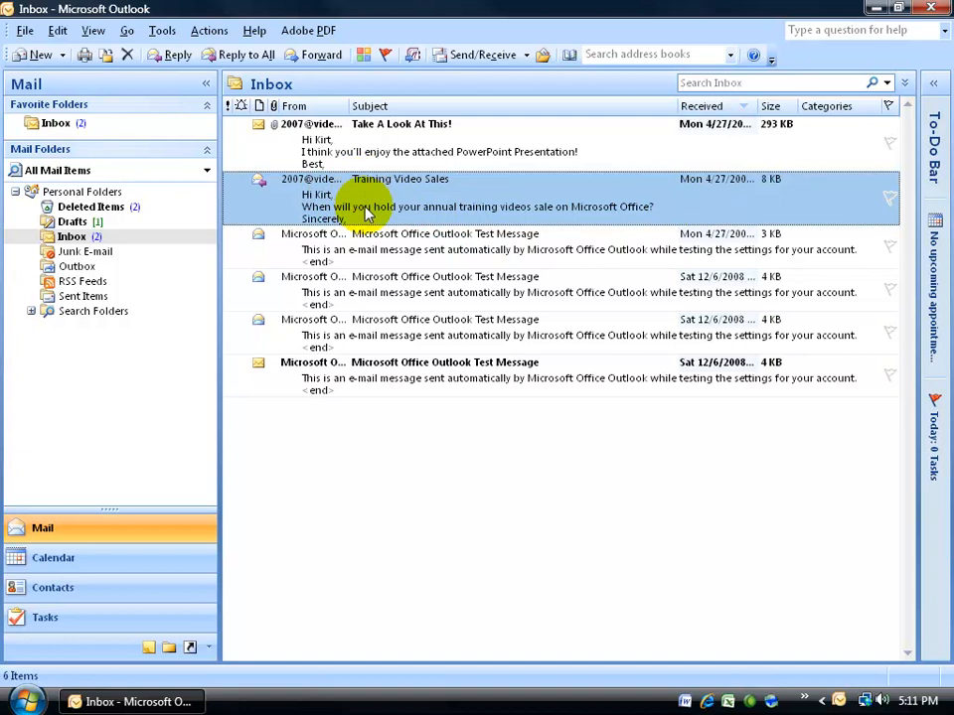
- Turn off AutoPreview for the inbox and select the "Training Video Sales" message
{"action": "left_click", "coordinate": [92, 31]}
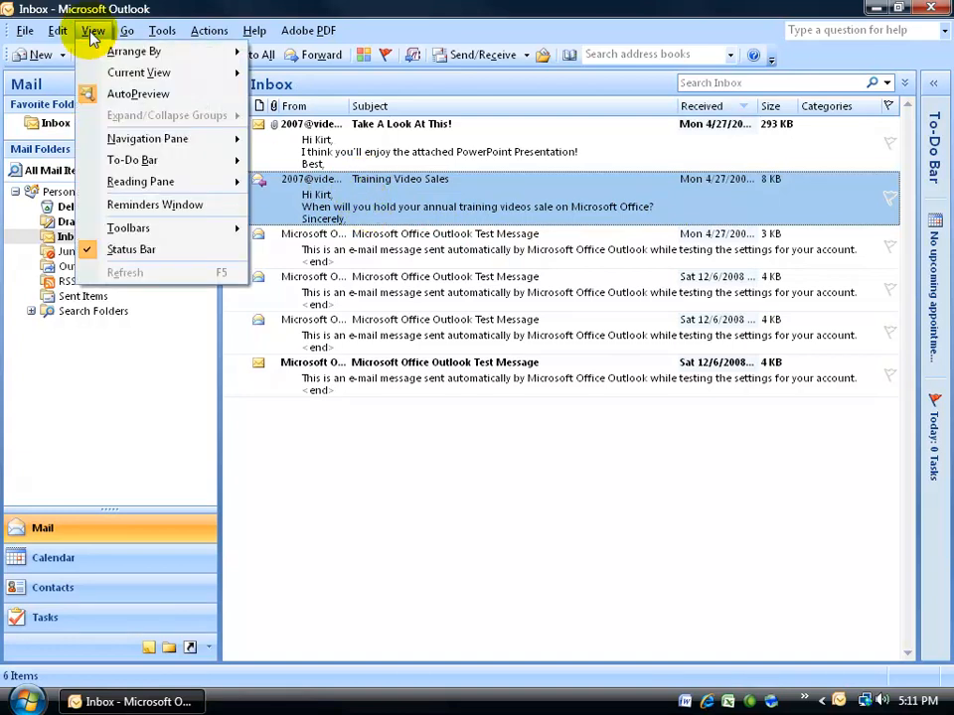
{"action": "left_click", "coordinate": [105, 94]}
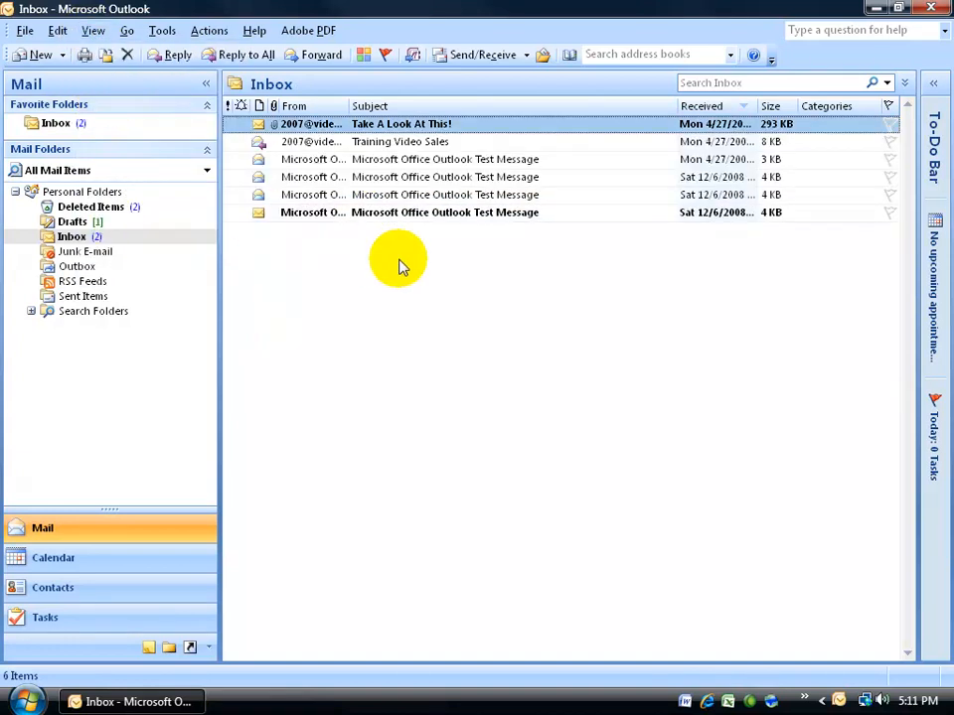
{"action": "key", "text": "Down"}
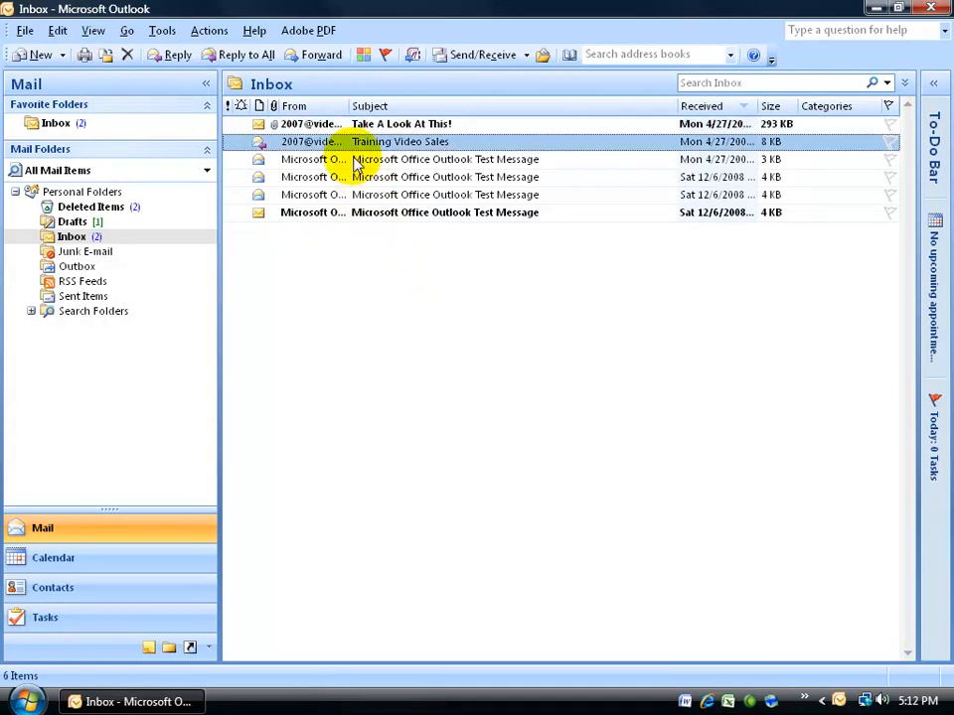
- Open the "Take A Look At This!" message, preview its Comments.pptx attachment, and return to the message text
{"action": "double_click", "coordinate": [283, 123]}
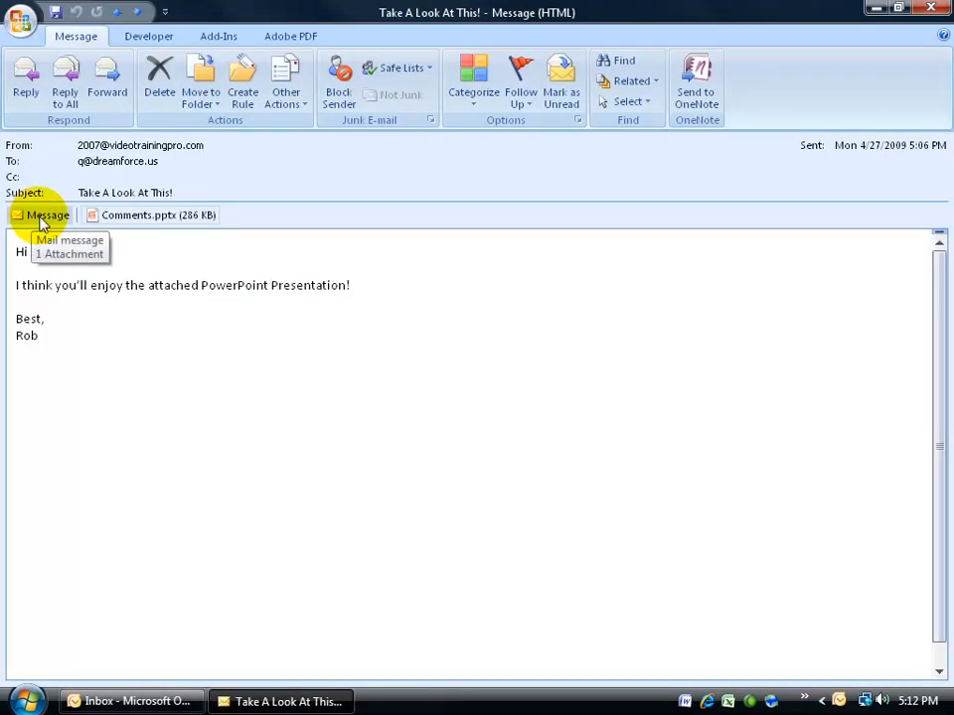
{"action": "left_click", "coordinate": [124, 223]}
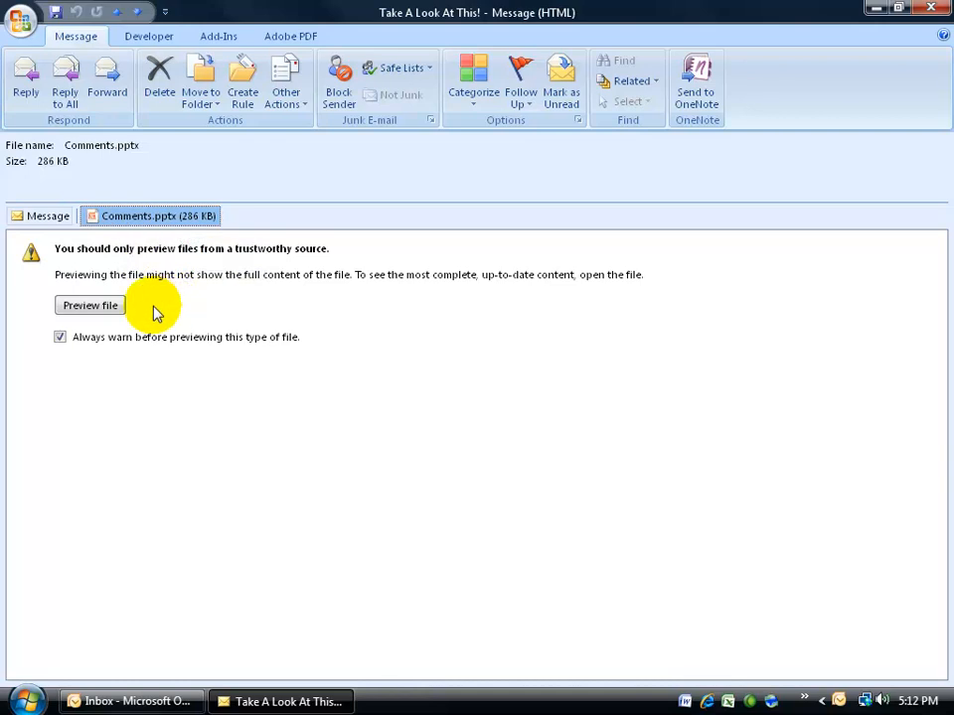
{"action": "left_click", "coordinate": [80, 309]}
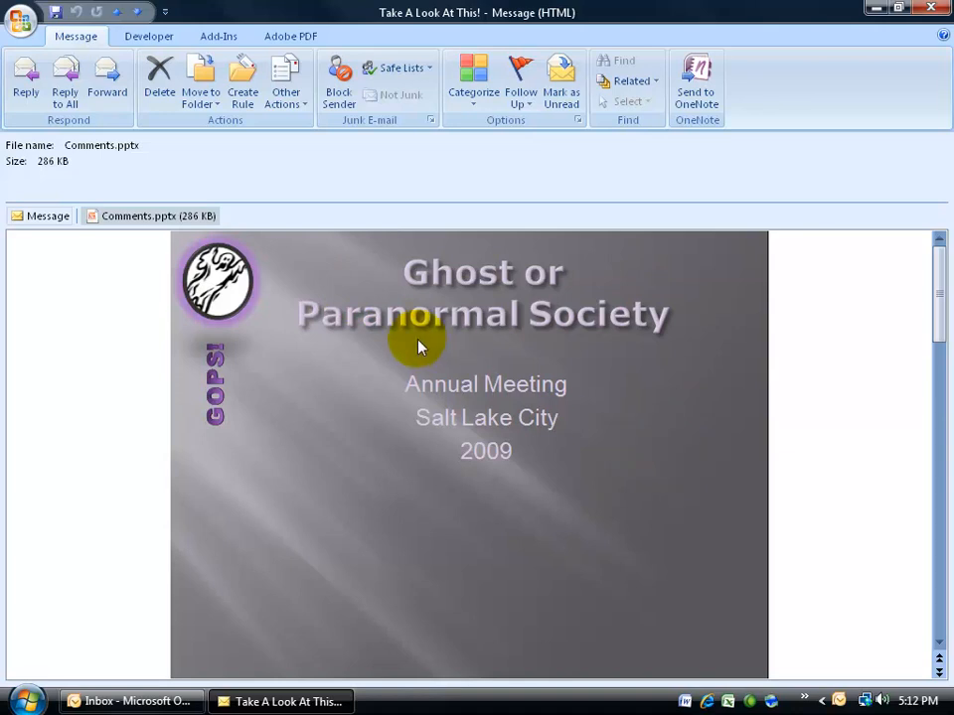
{"action": "left_click", "coordinate": [37, 218]}
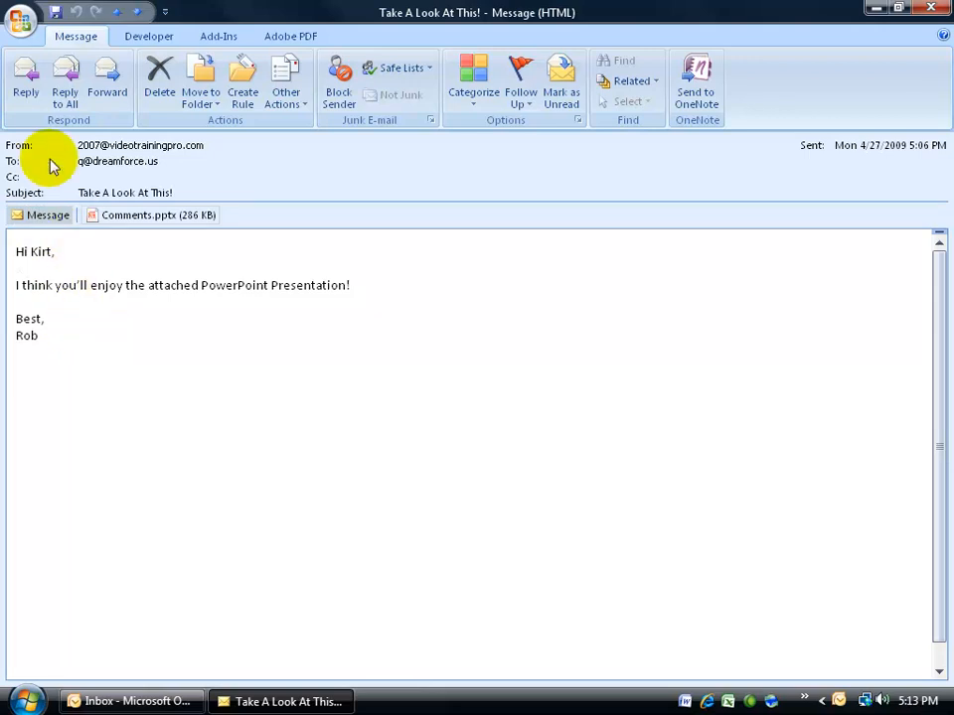
- Start a reply to "Take A Look At This!" and compare the draft with the original message and its attachment
{"action": "left_click", "coordinate": [21, 85]}
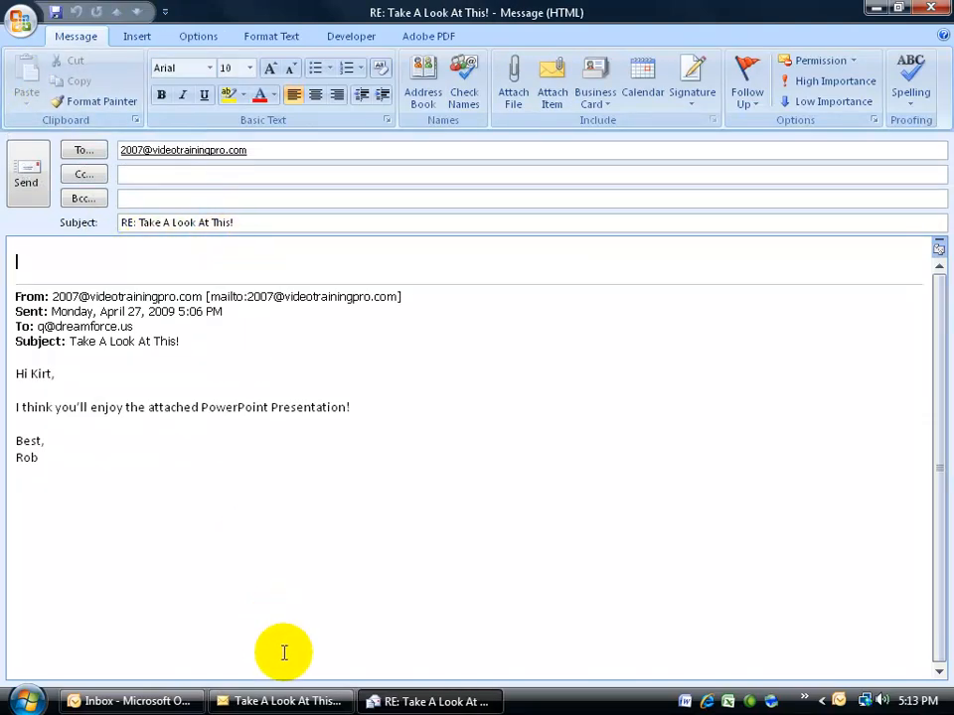
{"action": "left_click", "coordinate": [286, 704]}
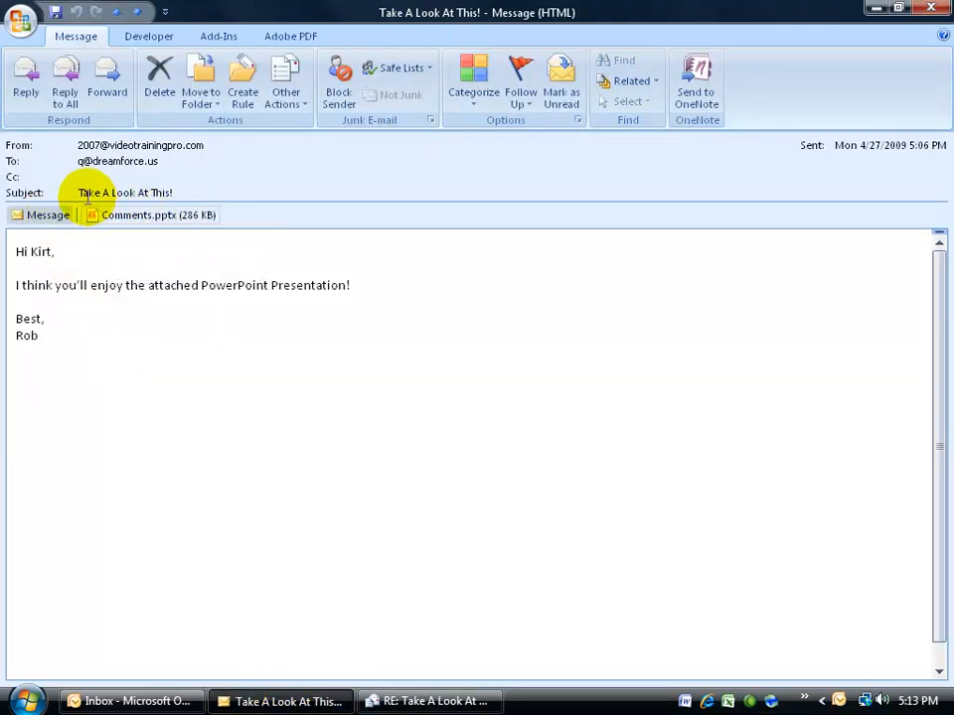
{"action": "left_click", "coordinate": [418, 704]}
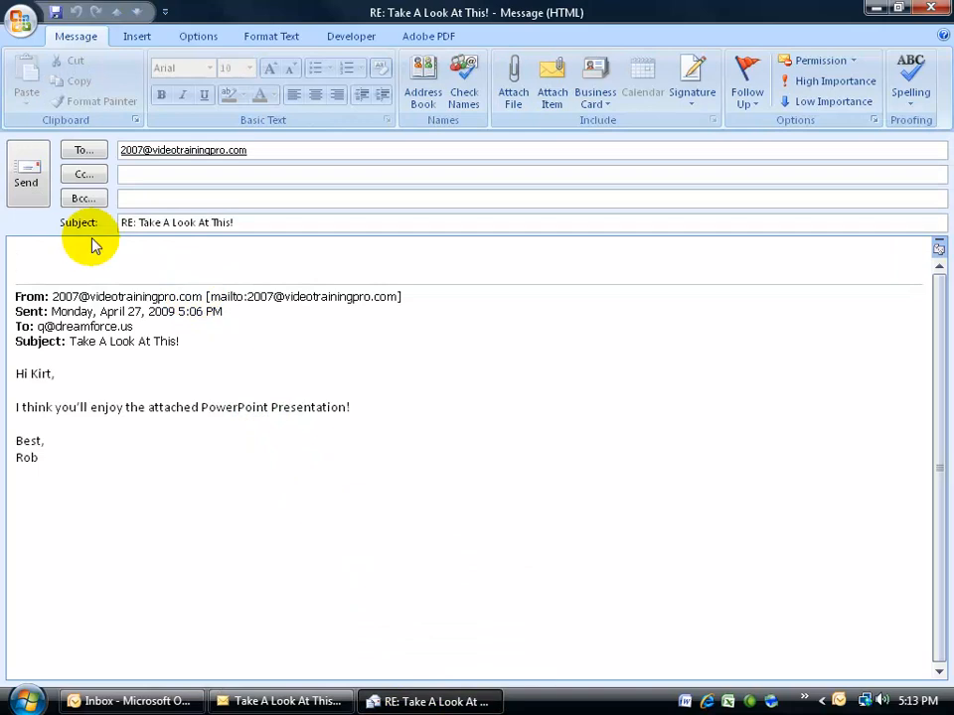
{"action": "mouse_move", "coordinate": [253, 240]}
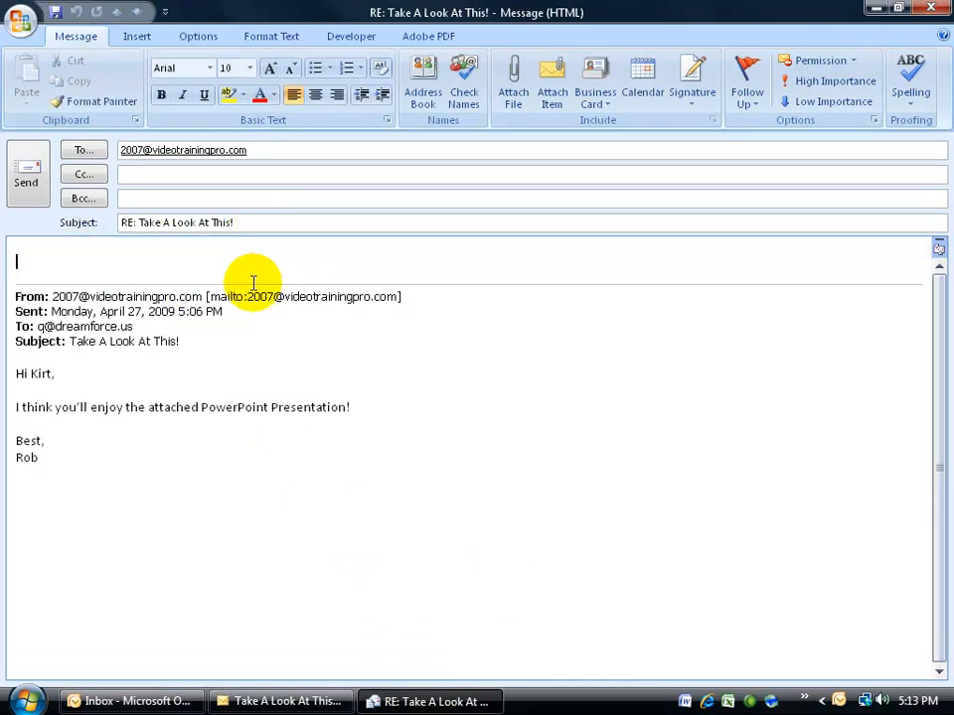